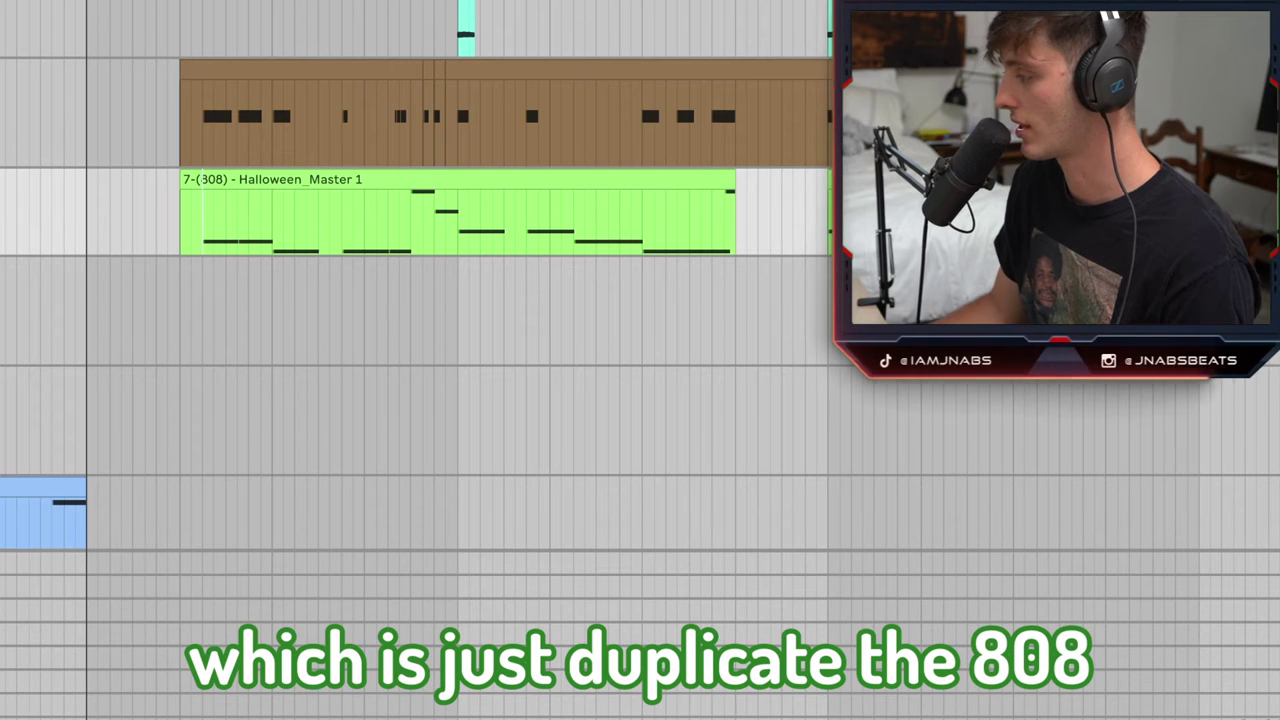
Duplicate the 808 track and transpose every note in the copied clip up an octave.
{"action": "key", "text": "super+d"}
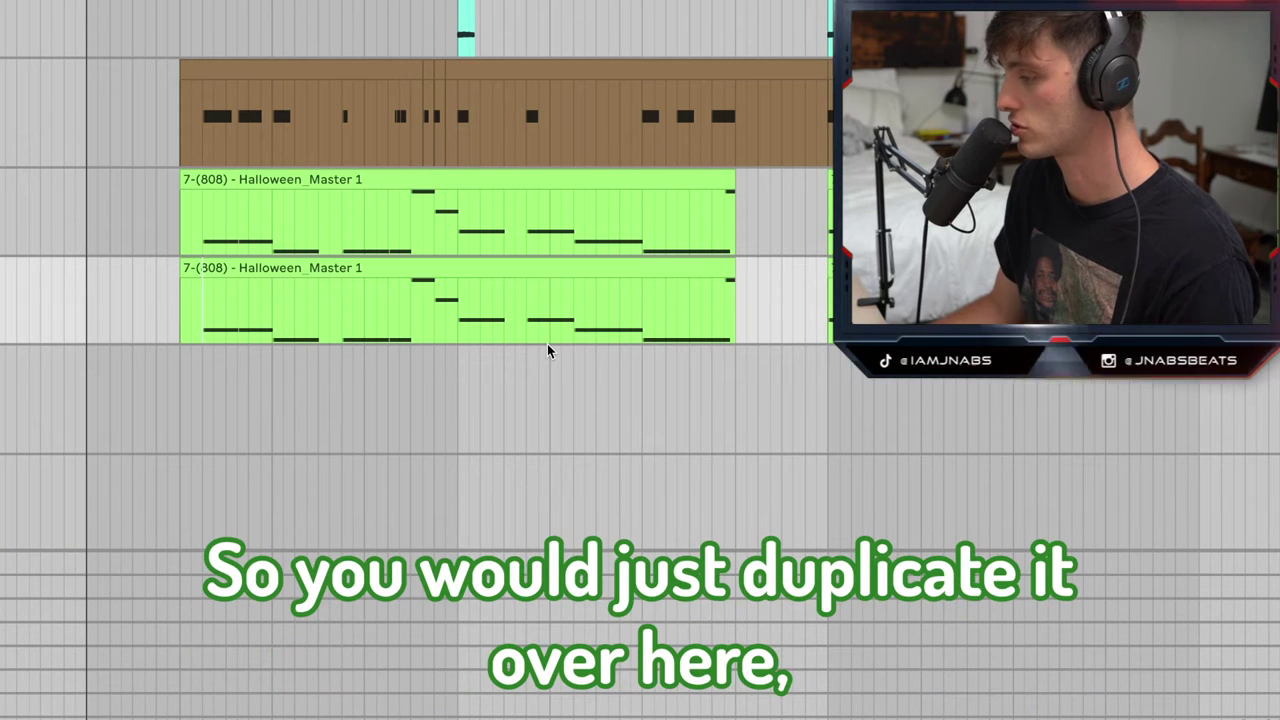
{"action": "double_click", "coordinate": [214, 271]}
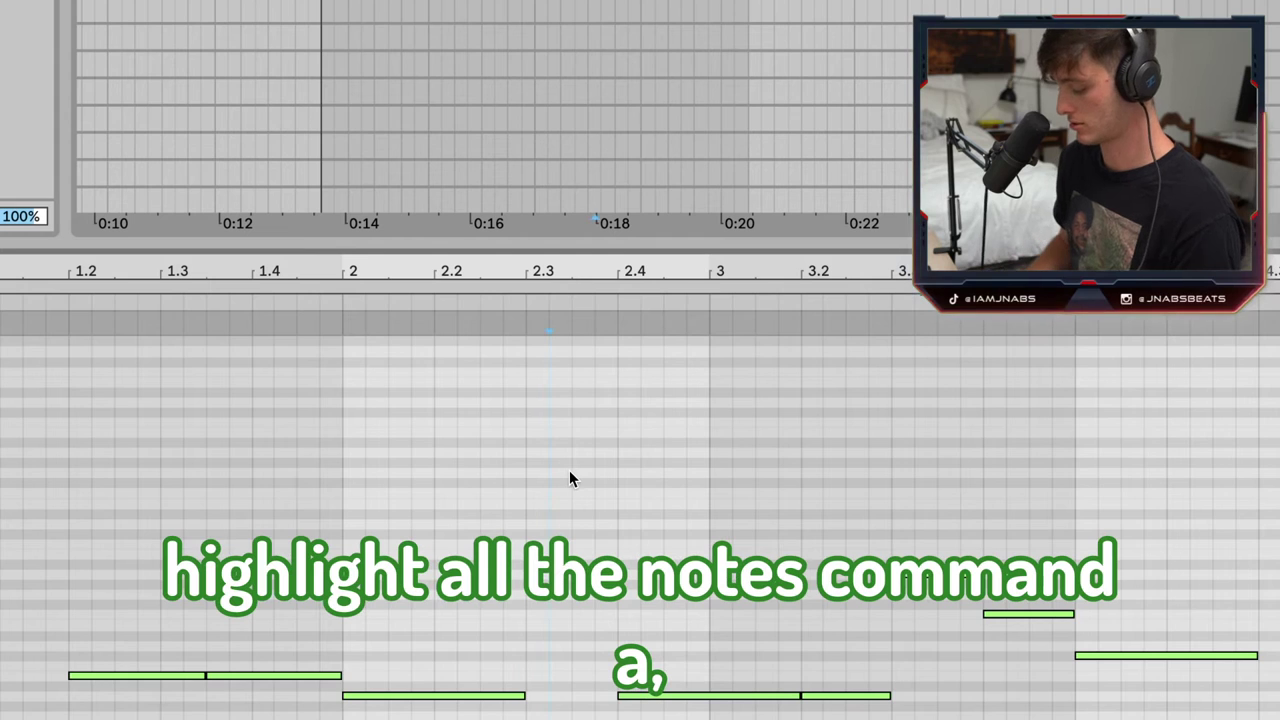
{"action": "key", "text": "super+a"}
{"action": "key", "text": "shift+Up"}
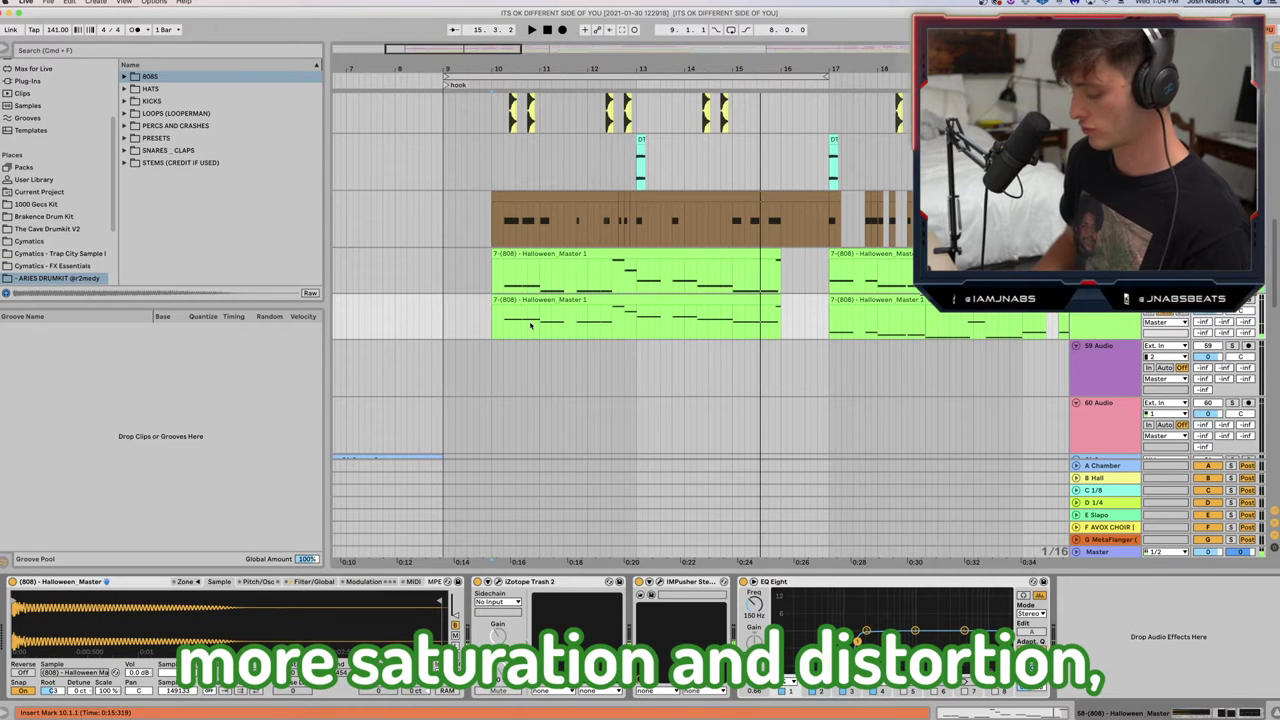
{"action": "double_click", "coordinate": [531, 325]}
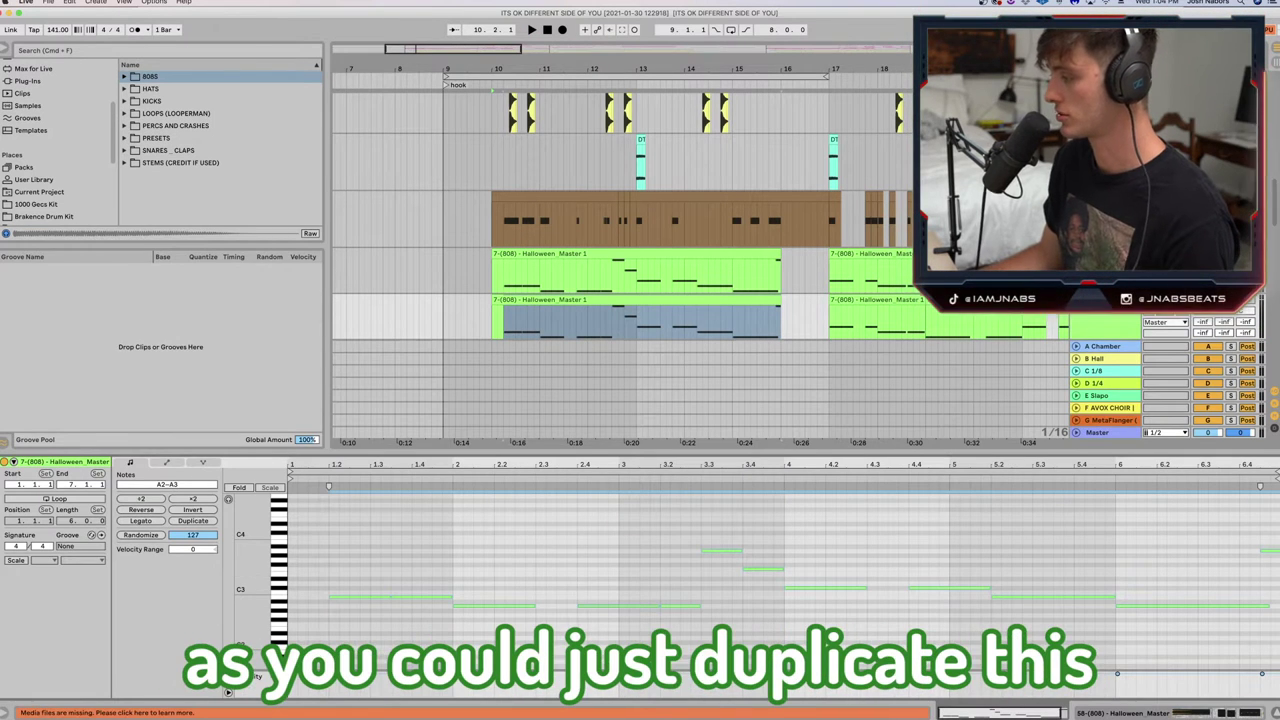
{"action": "key", "text": "shift+Tab"}
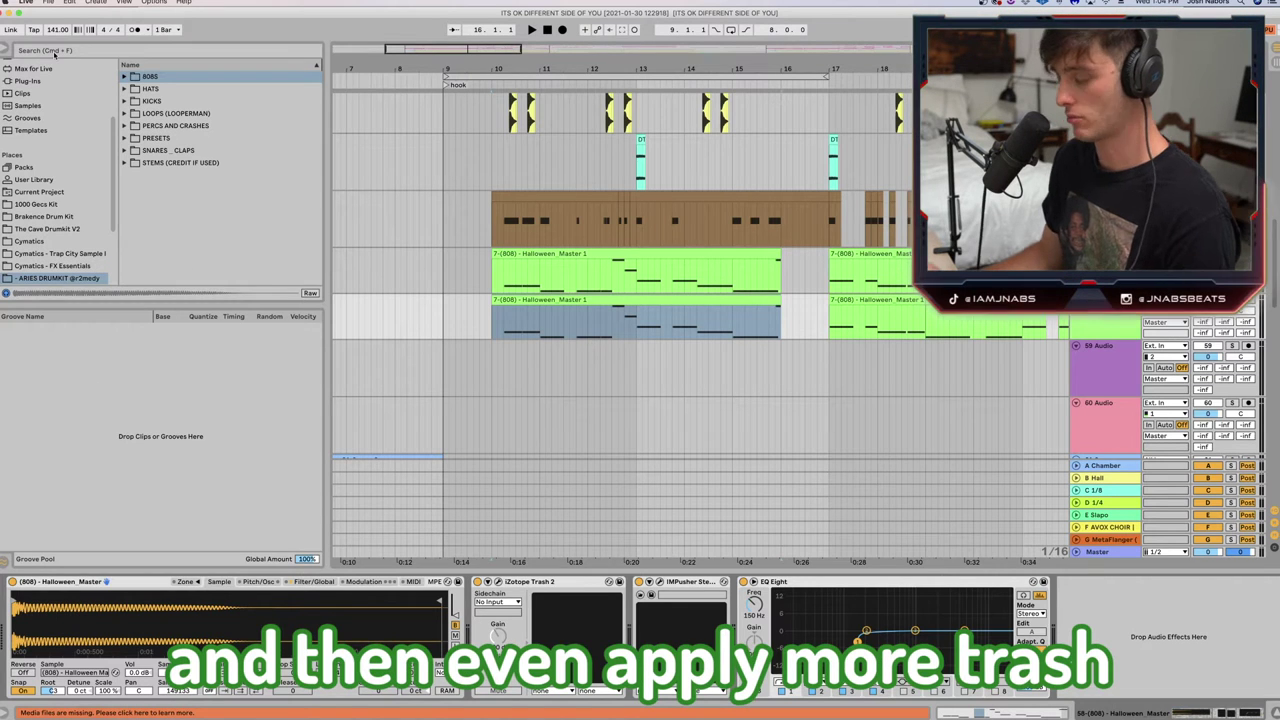
Load Temper onto the duplicated 808 track and set its output level to -11.9 dB.
{"action": "left_click", "coordinate": [54, 51]}
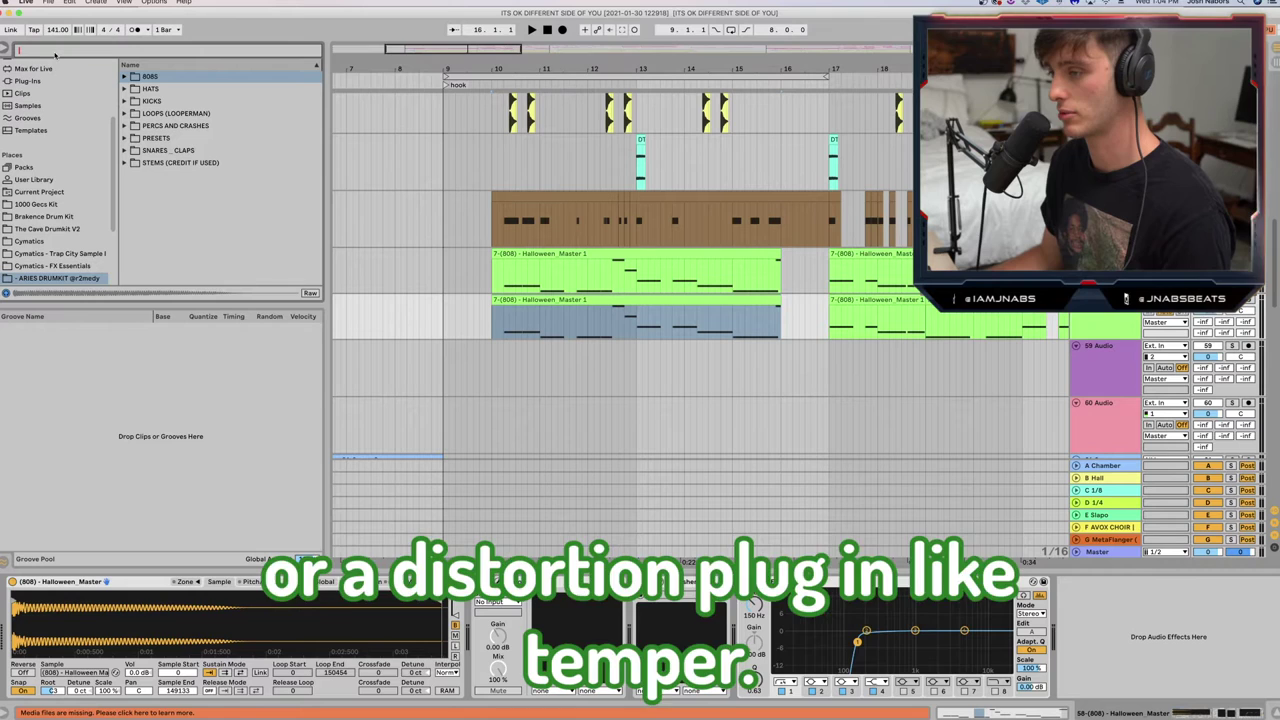
{"action": "type", "text": "temper"}
{"action": "double_click", "coordinate": [154, 88]}
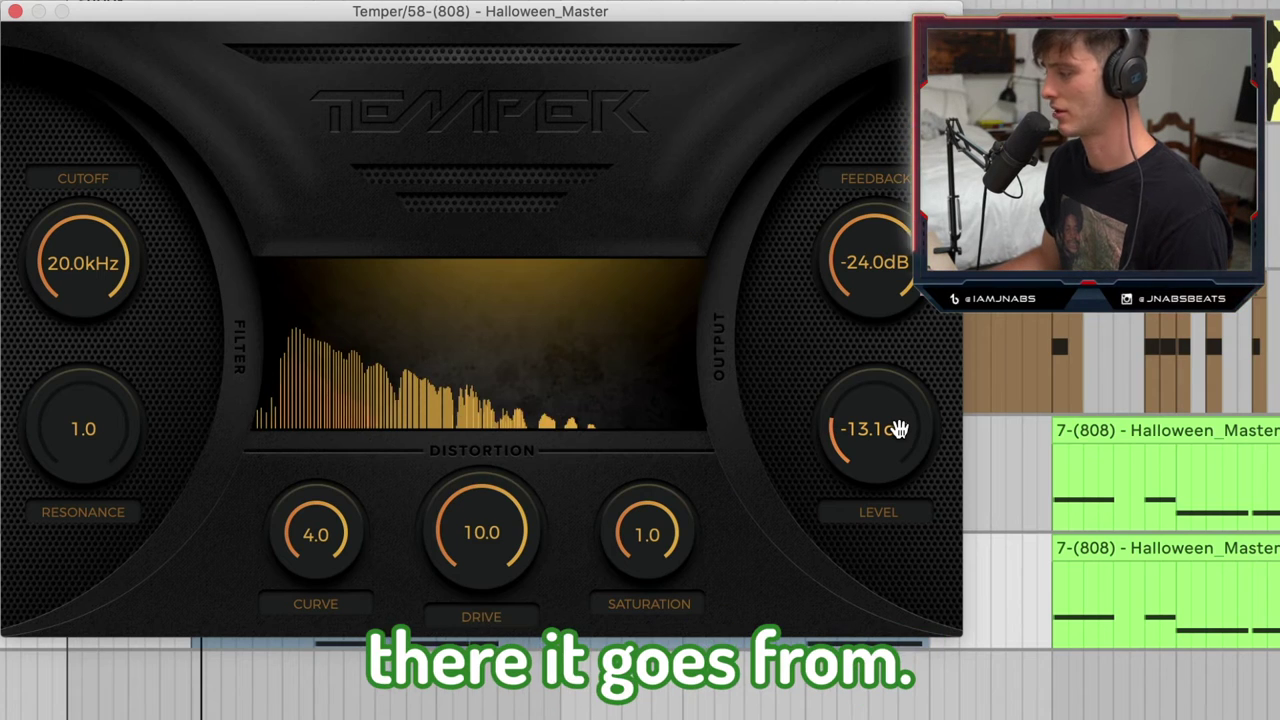
{"action": "left_click_drag", "start_coordinate": [768, 255], "coordinate": [768, 250]}
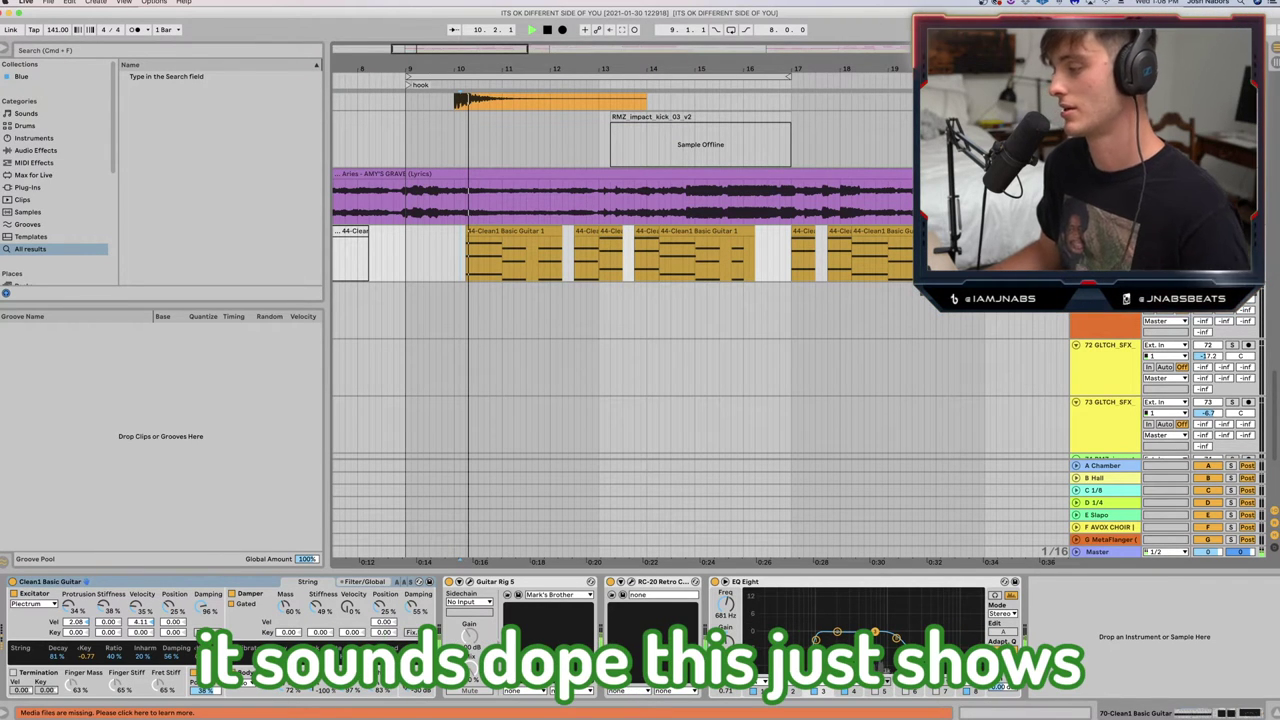
Stop playback and place the insert point at 9.3.1 in the guitar track.
{"action": "key", "text": "space"}
{"action": "left_click", "coordinate": [434, 249]}
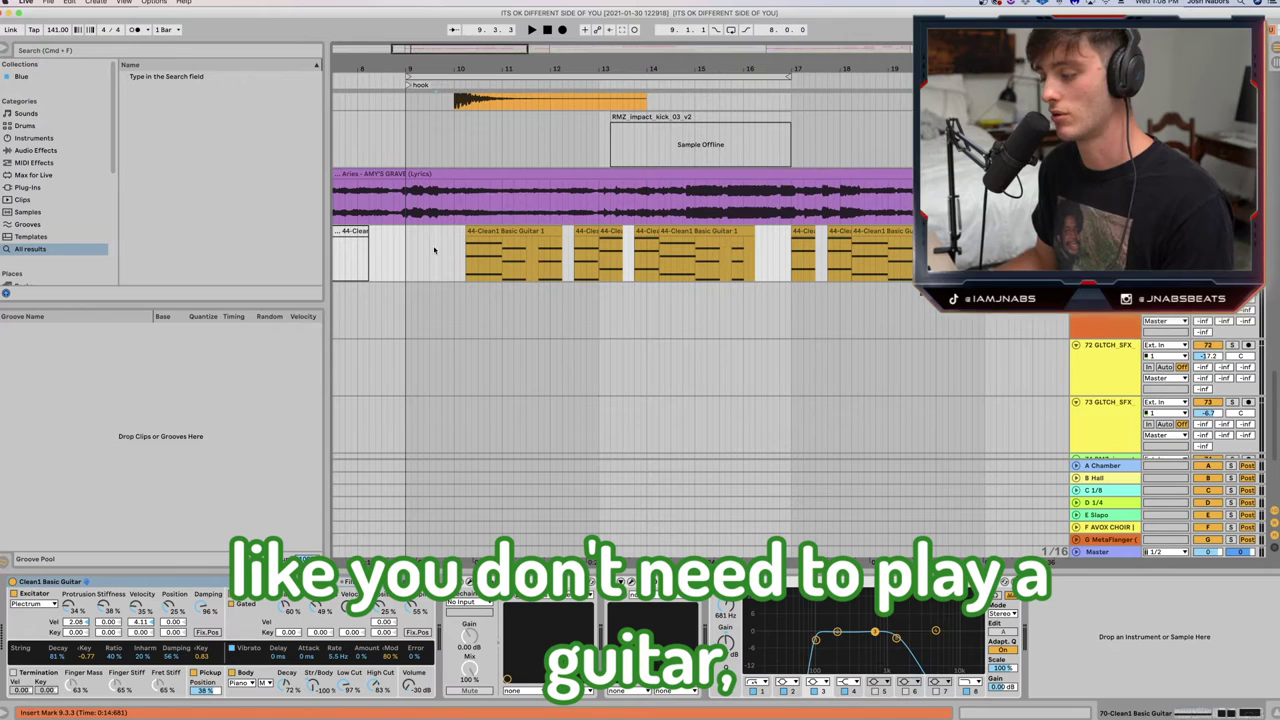
{"action": "left_click", "coordinate": [432, 249]}
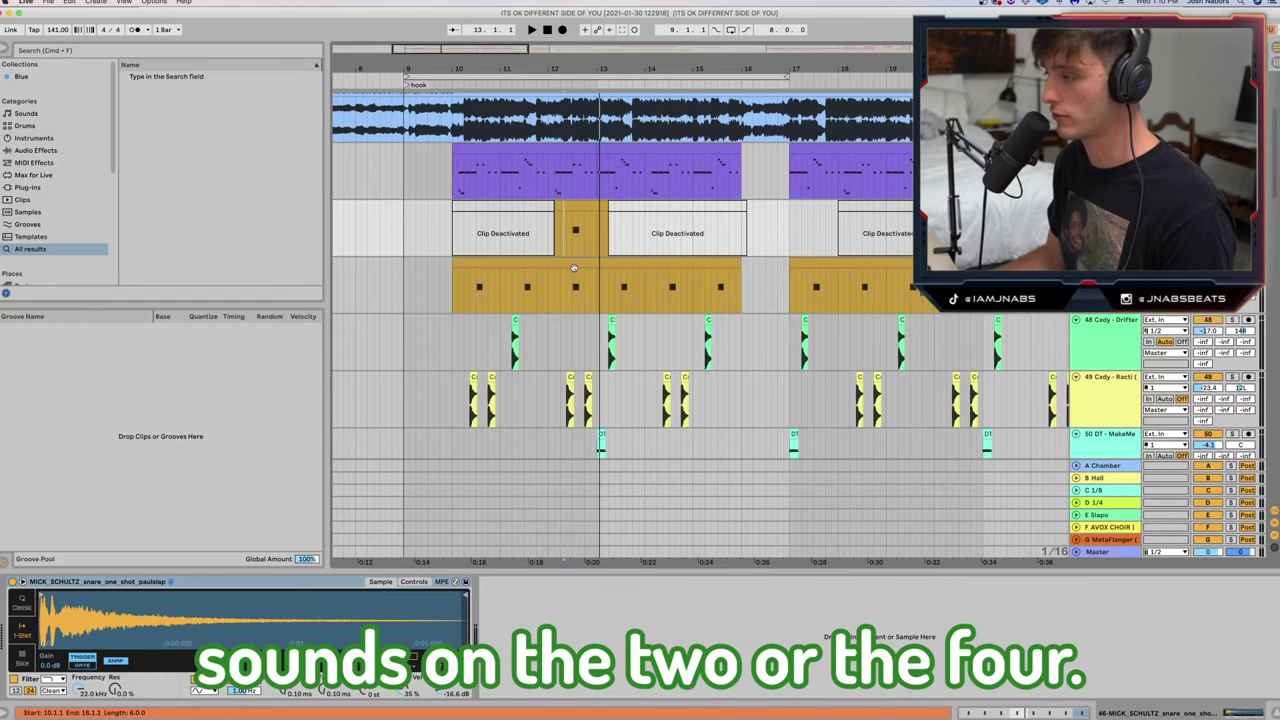
Resize the snare clip to start at bar 9 and end sooner, then select the hi-hat clip's notes.
{"action": "left_click_drag", "start_coordinate": [573, 268], "coordinate": [404, 268]}
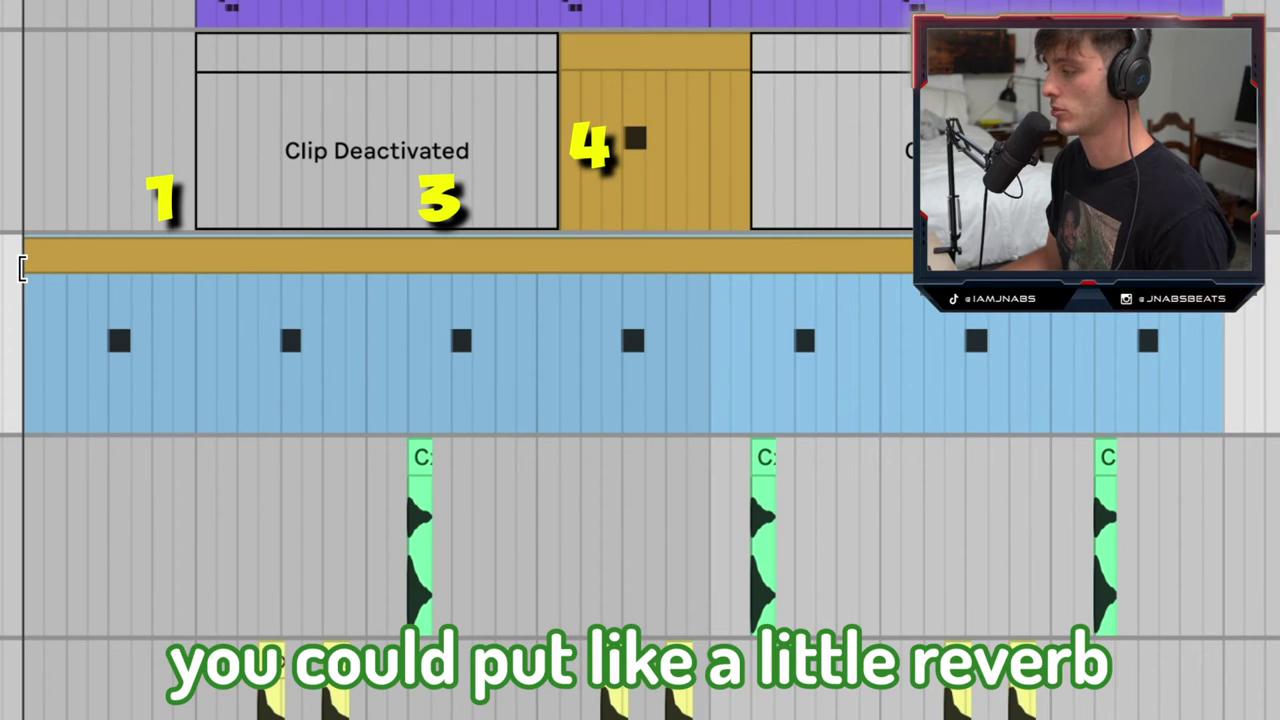
{"action": "left_click_drag", "start_coordinate": [750, 75], "coordinate": [700, 75]}
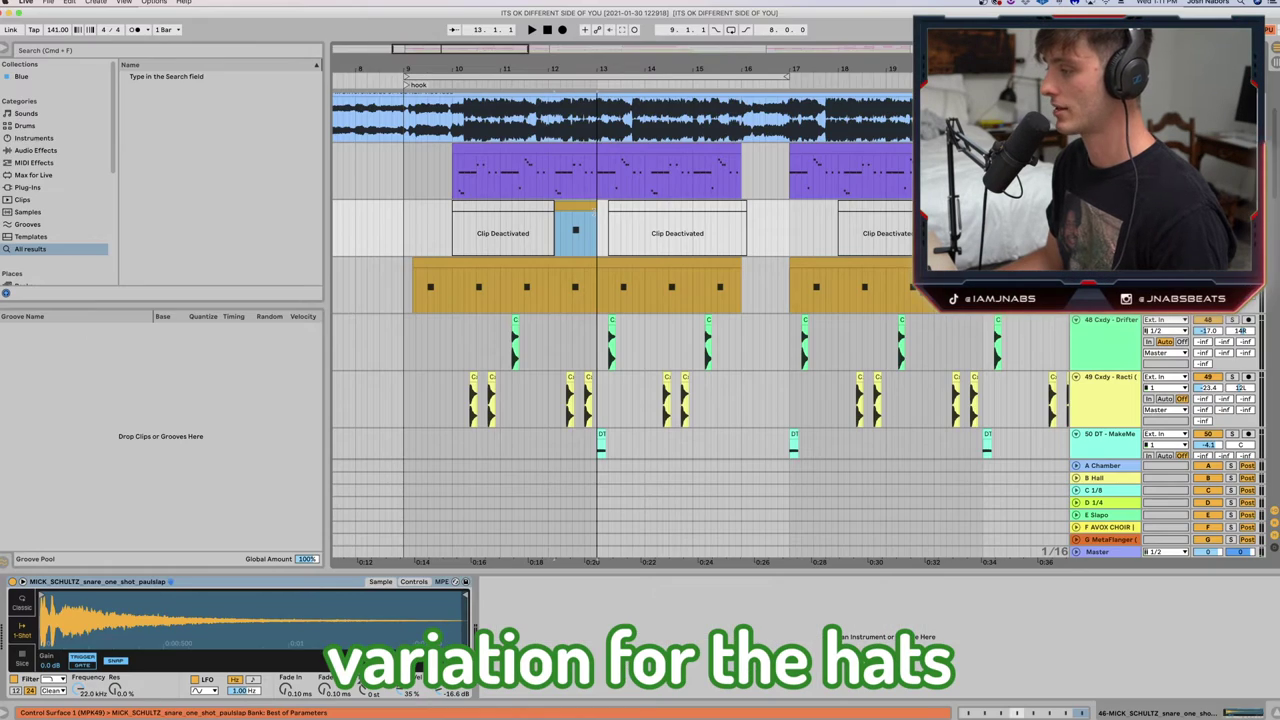
{"action": "left_click", "coordinate": [520, 175]}
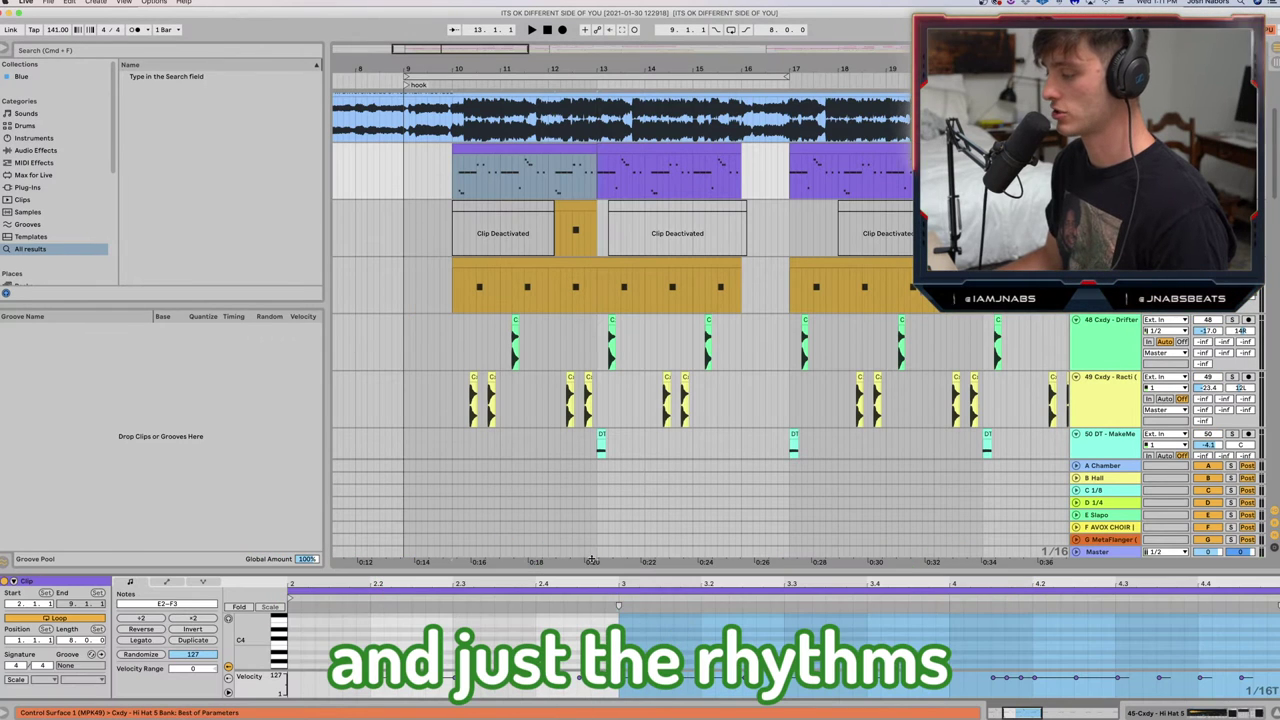
{"action": "left_click_drag", "start_coordinate": [431, 570], "coordinate": [431, 268]}
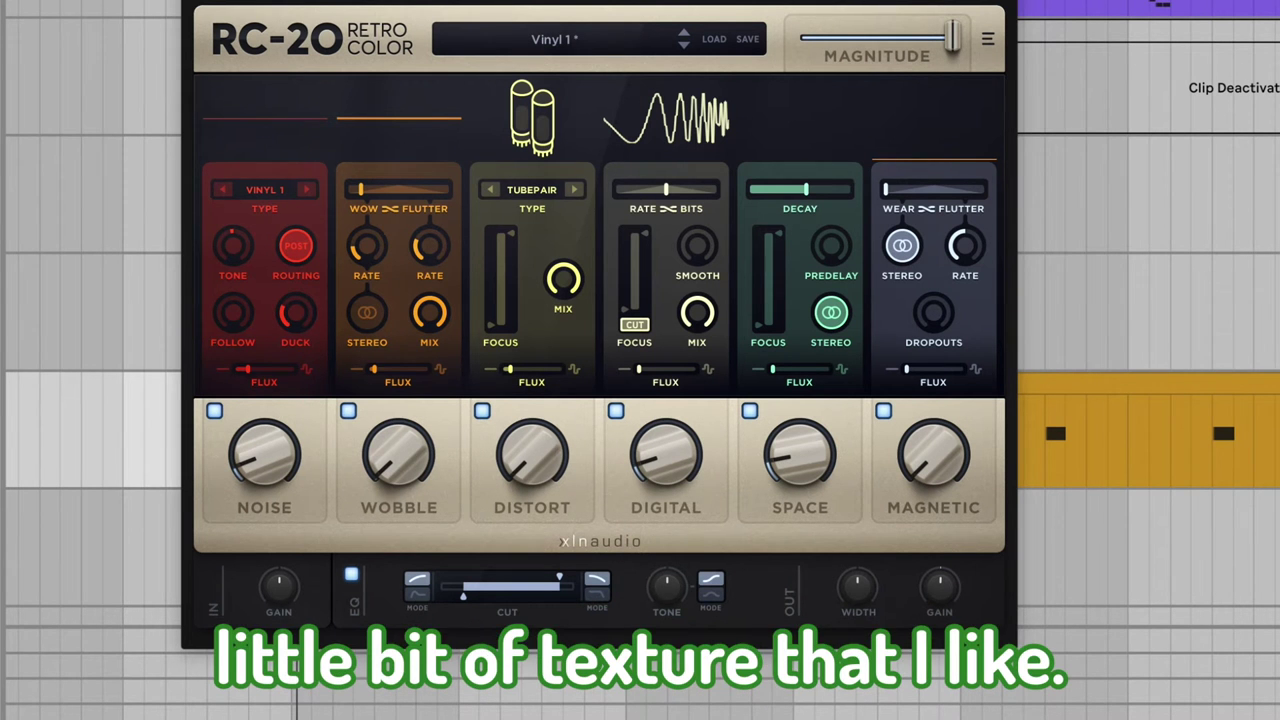
Close the RC-20 Retro Color plugin window.
{"action": "left_click", "coordinate": [386, 20]}
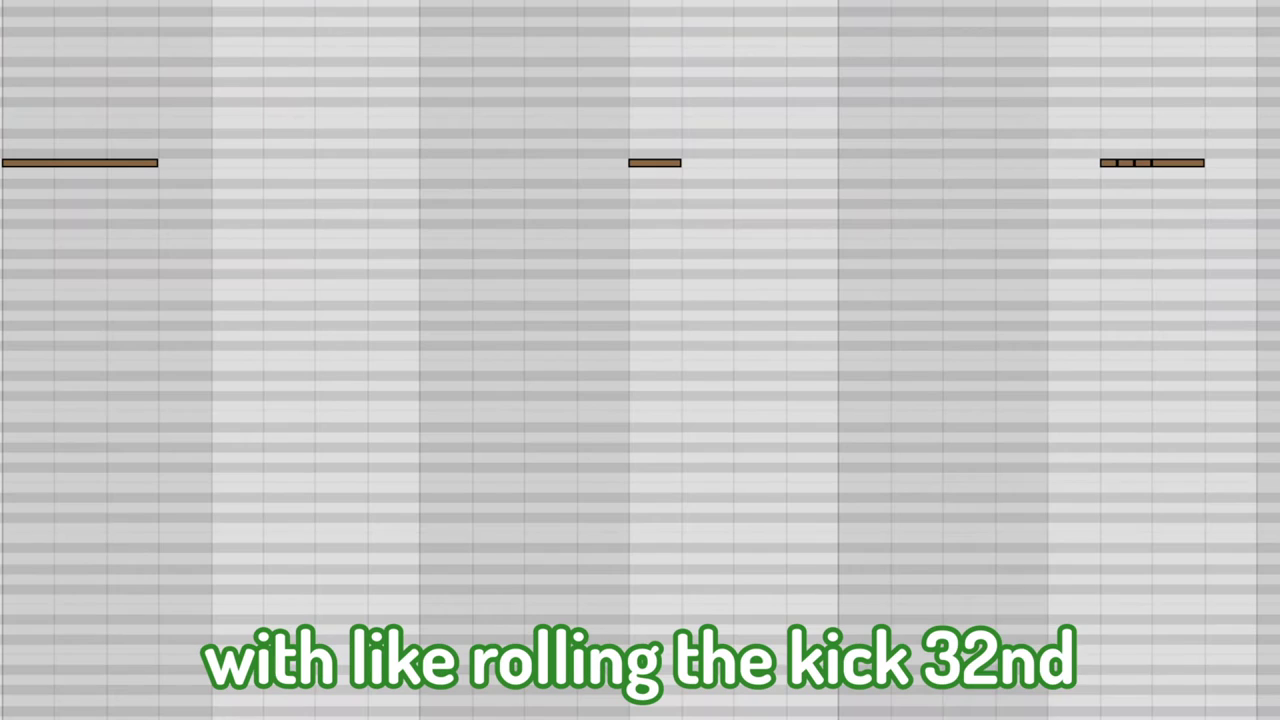
Bring up the kick clip's grid size options (1/16, 1/32) in the MIDI editor.
{"action": "right_click", "coordinate": [936, 492]}
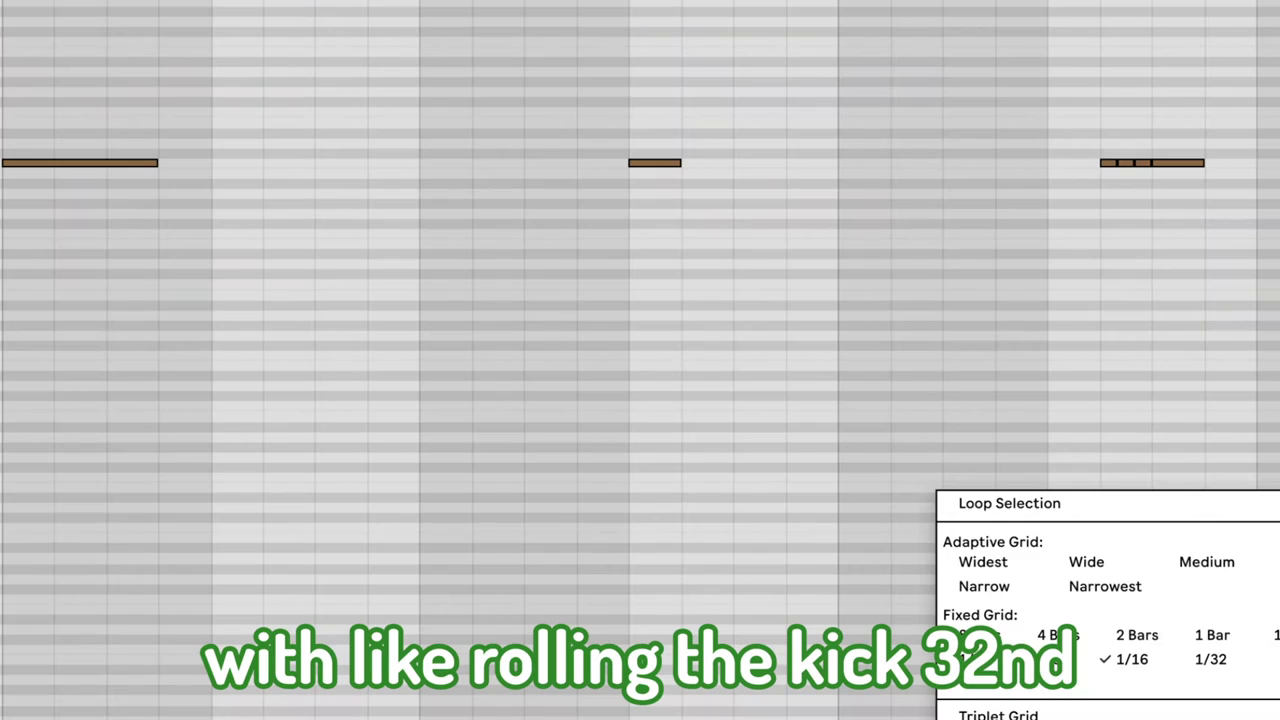
{"action": "key", "text": "Escape"}
{"action": "right_click", "coordinate": [900, 400]}
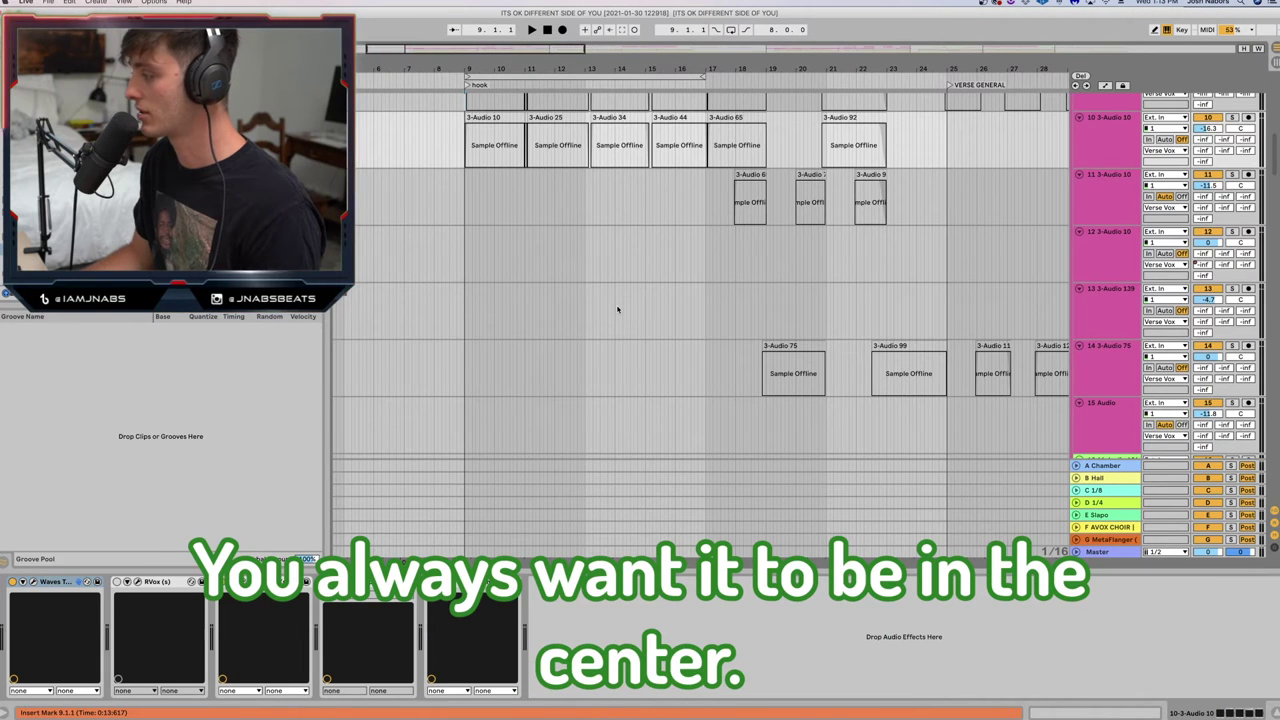
Scroll the mixer to check the doubled vocal layers are panned 50R and 50L.
{"action": "scroll", "coordinate": [466, 255], "scroll_direction": "up", "scroll_amount": 2}
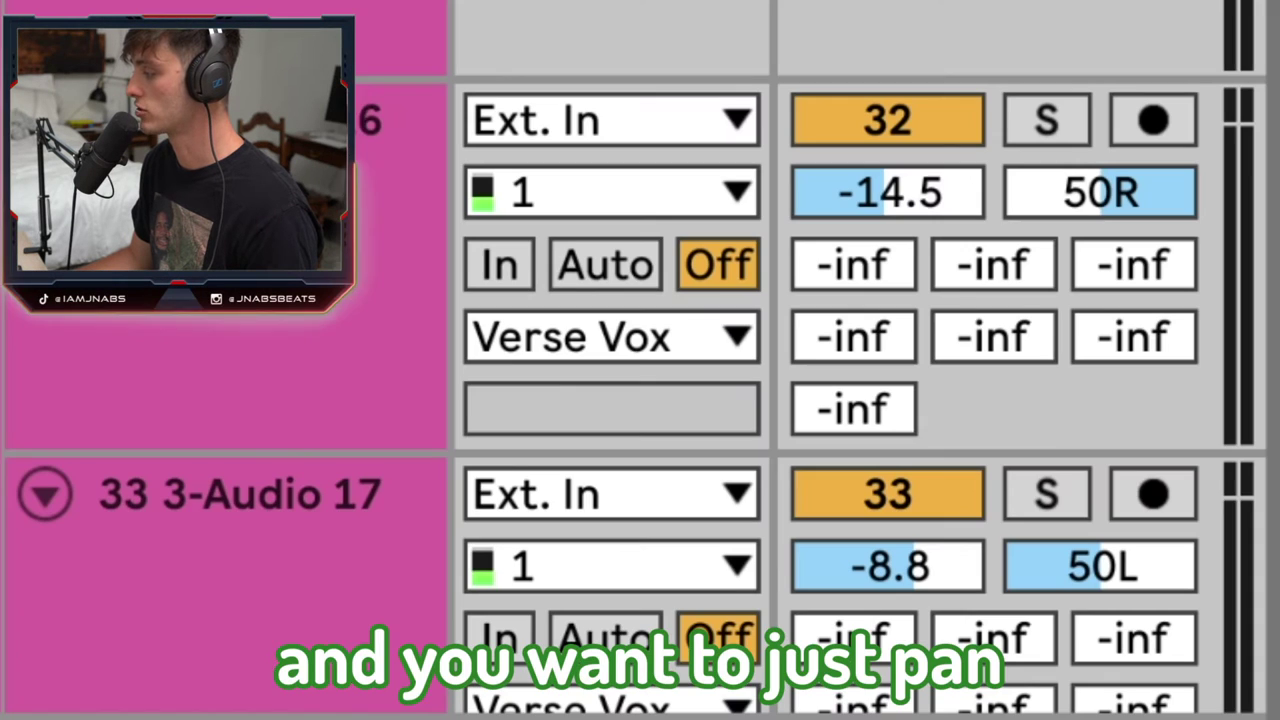
{"action": "scroll", "coordinate": [1170, 214], "scroll_direction": "down", "scroll_amount": 3}
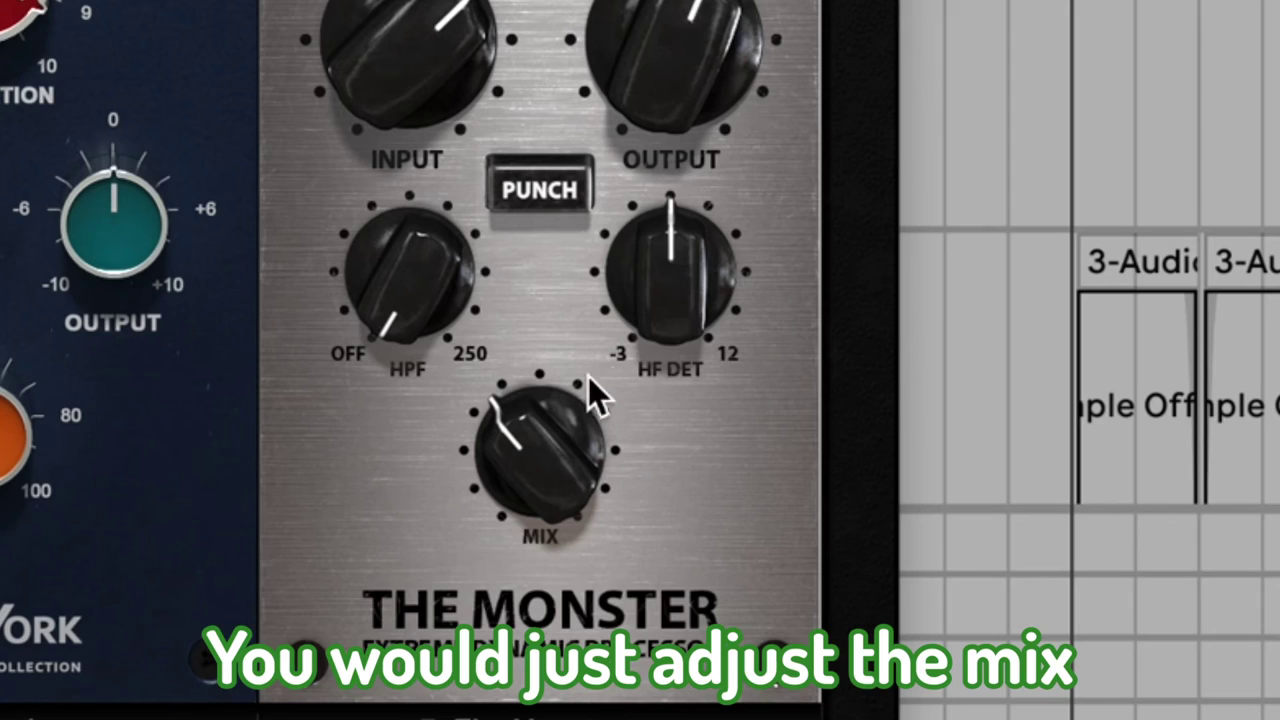
Set The Monster compressor's mix to about 29.7% and its input to 17.8 dB.
{"action": "left_click_drag", "start_coordinate": [909, 449], "coordinate": [904, 473]}
{"action": "left_click_drag", "start_coordinate": [537, 578], "coordinate": [537, 630]}
{"action": "left_click_drag", "start_coordinate": [405, 80], "coordinate": [367, 332]}
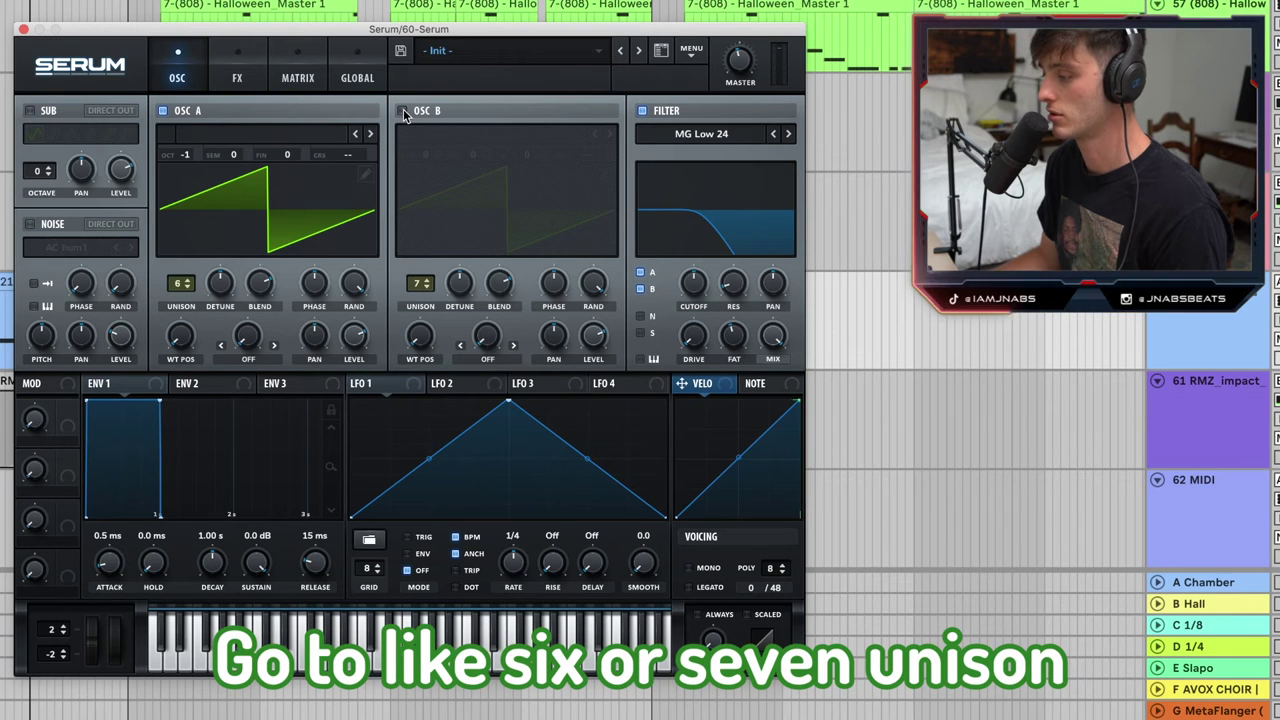
Enable Serum's oscillator B, raise unison to 6–7 voices, and keep the MG Low 24 filter.
{"action": "left_click", "coordinate": [401, 110]}
{"action": "left_click_drag", "start_coordinate": [180, 284], "coordinate": [180, 276]}
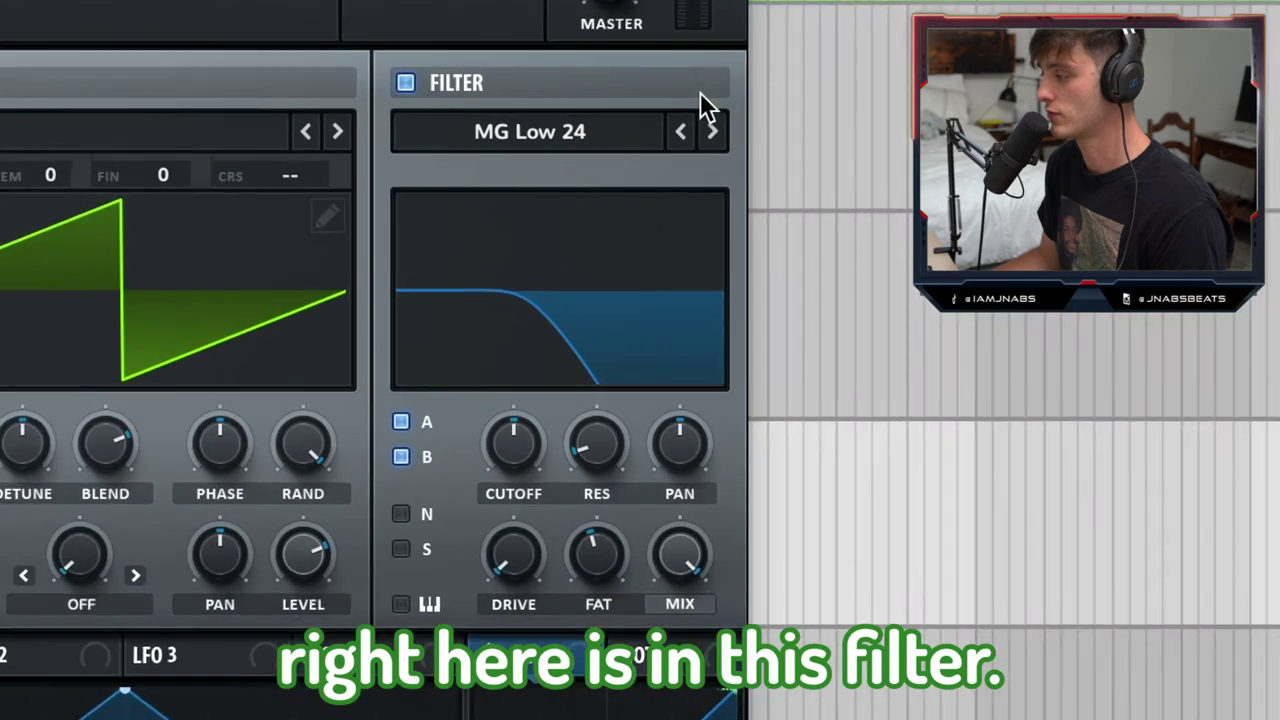
{"action": "left_click", "coordinate": [725, 133]}
{"action": "mouse_move", "coordinate": [719, 163]}
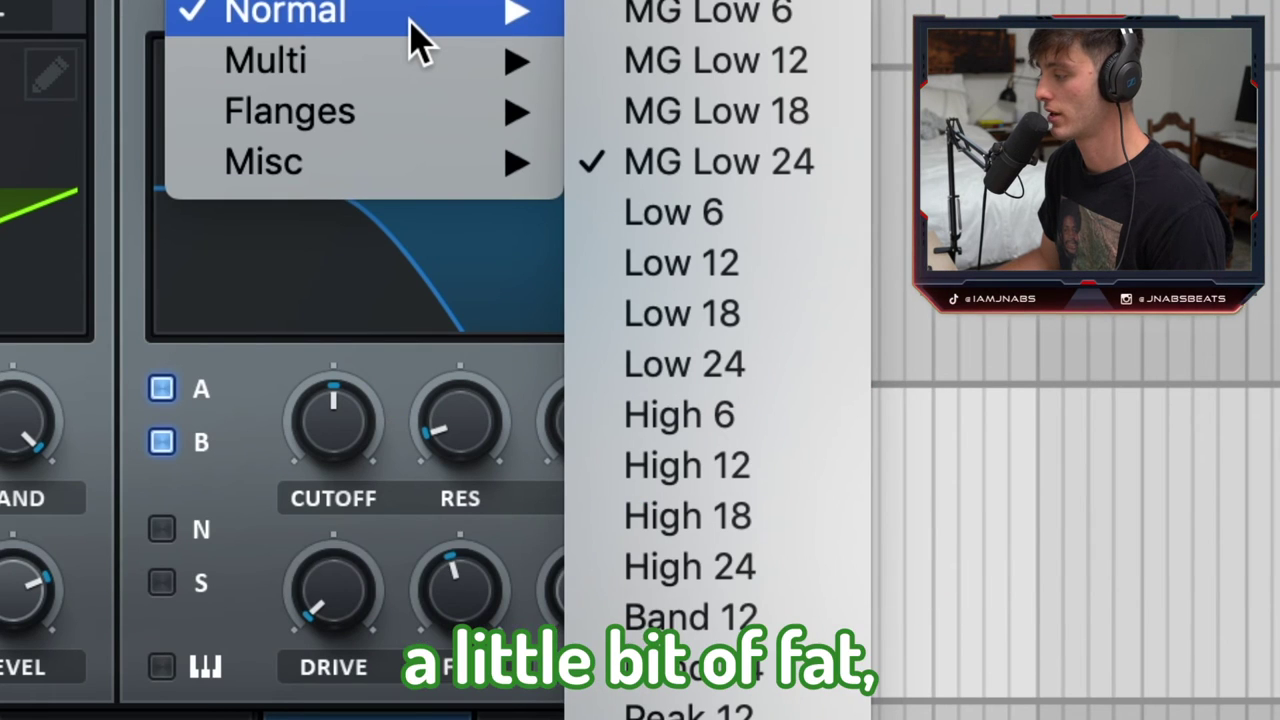
{"action": "key", "text": "Escape"}
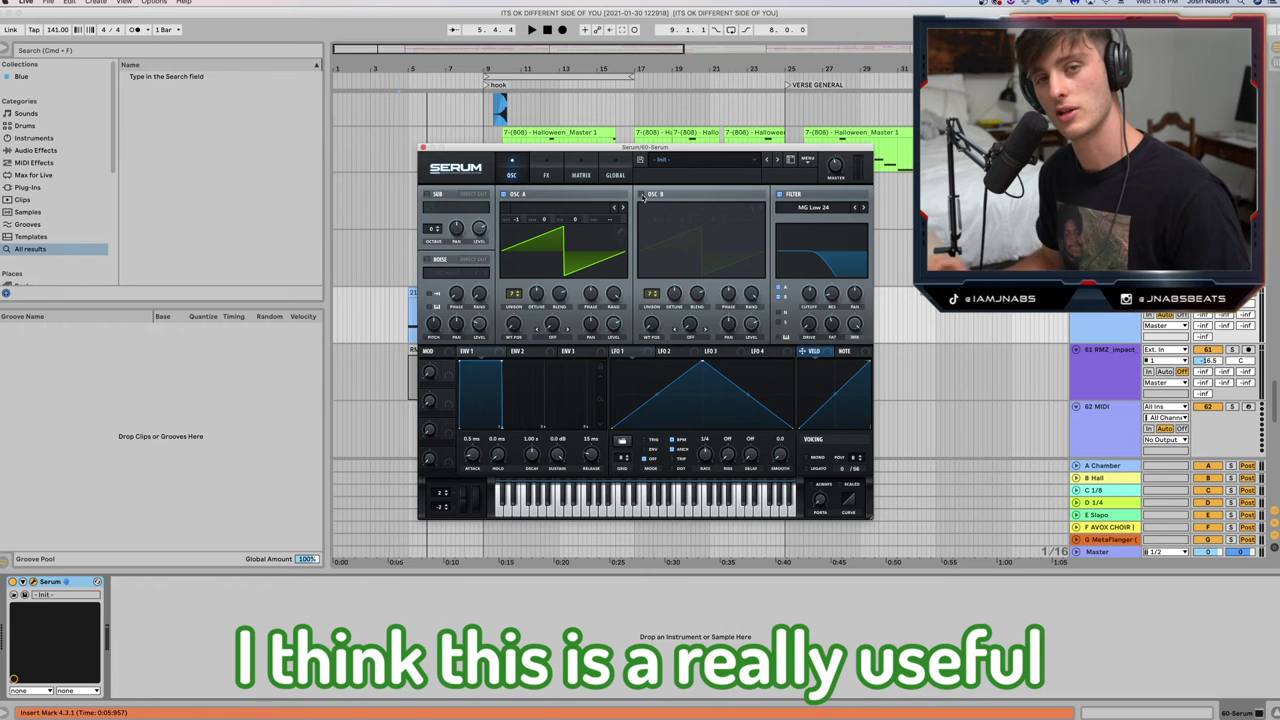
{"action": "left_click", "coordinate": [642, 194]}
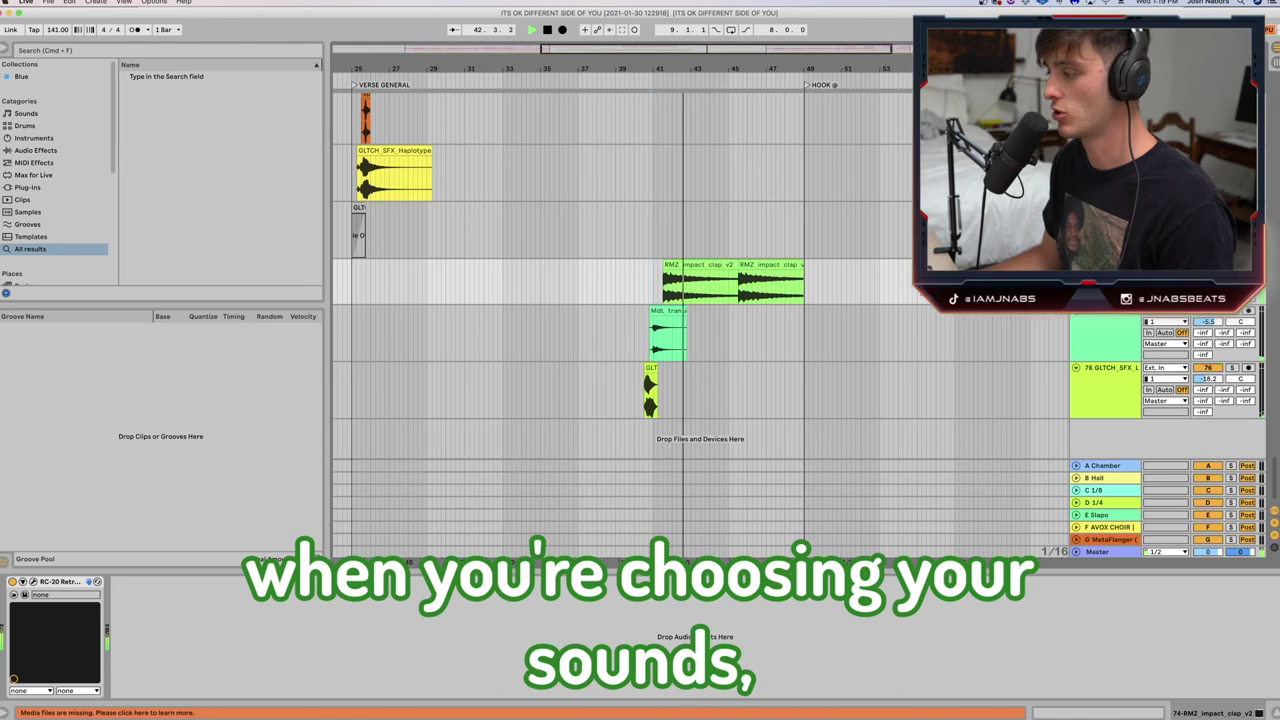
Audition the impact and glitch clips before the hook from 40.3.3, then stop playback.
{"action": "key", "text": "space"}
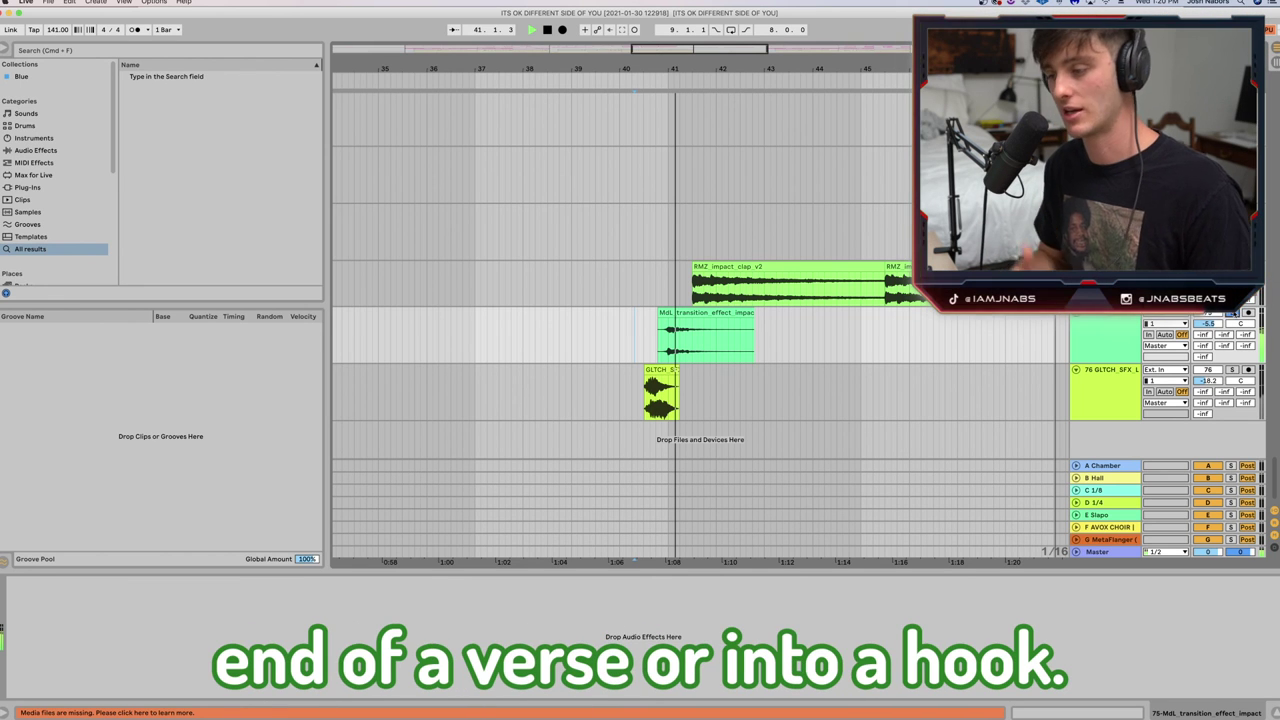
{"action": "left_click", "coordinate": [646, 342]}
{"action": "key", "text": "space"}
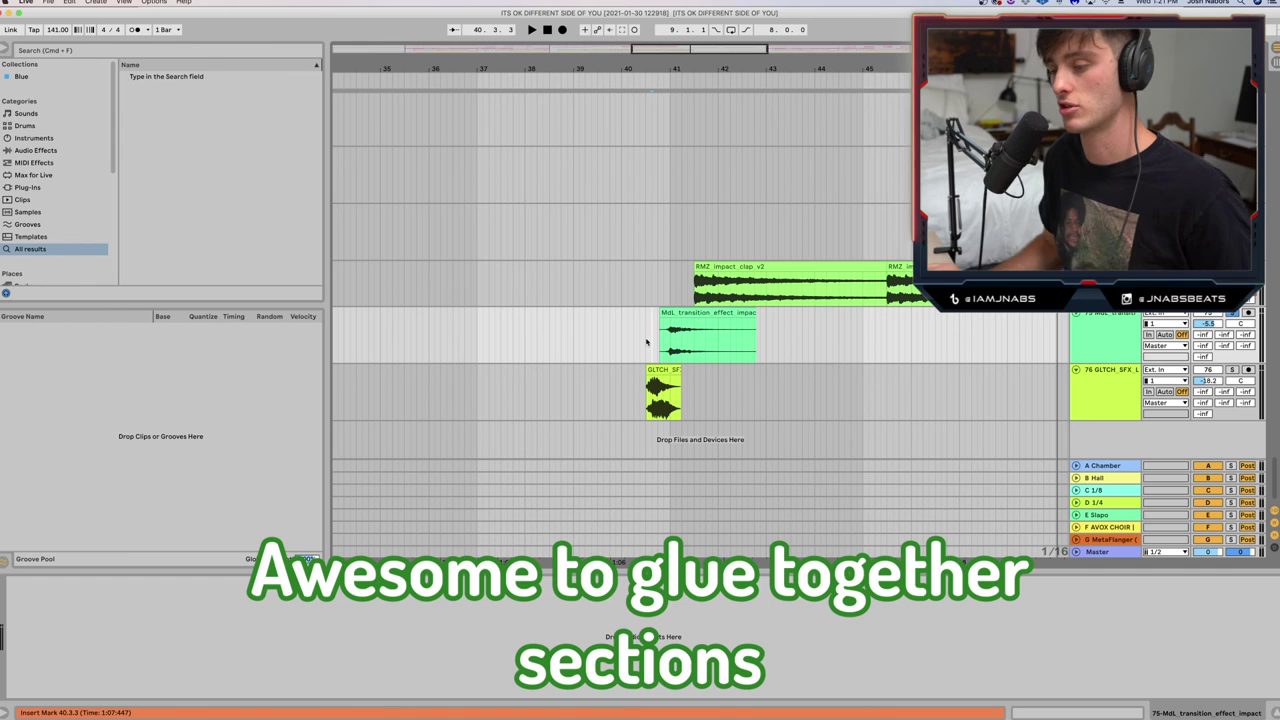